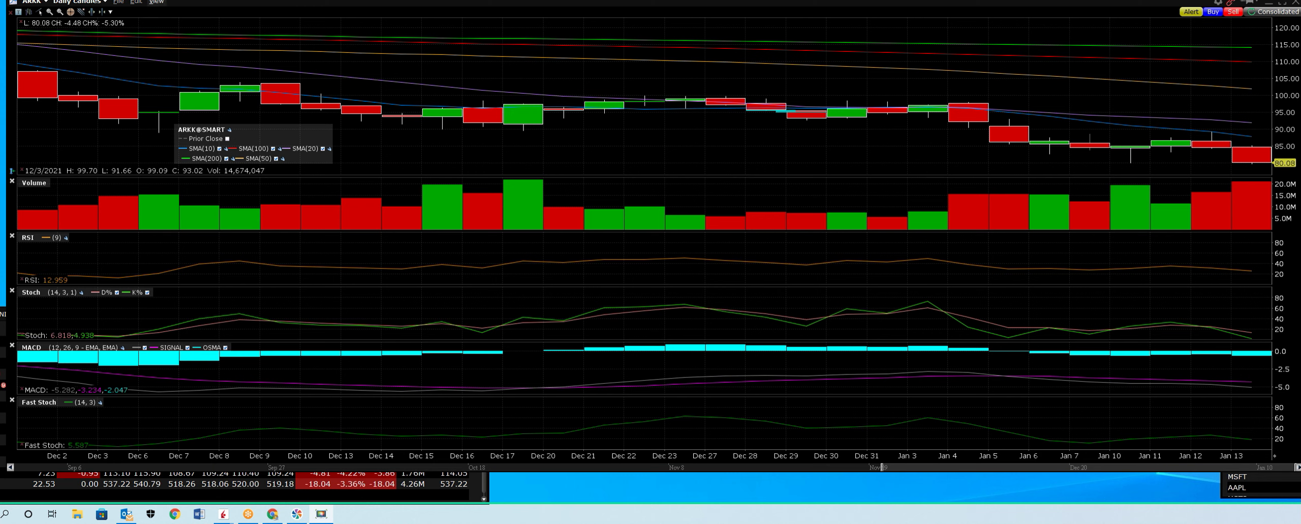
Step: Maximize the ARKK chart window and draw a trendline from the early-November high to Dec 6
{"action": "left_click_drag", "start_coordinate": [308, 6], "coordinate": [310, 2]}
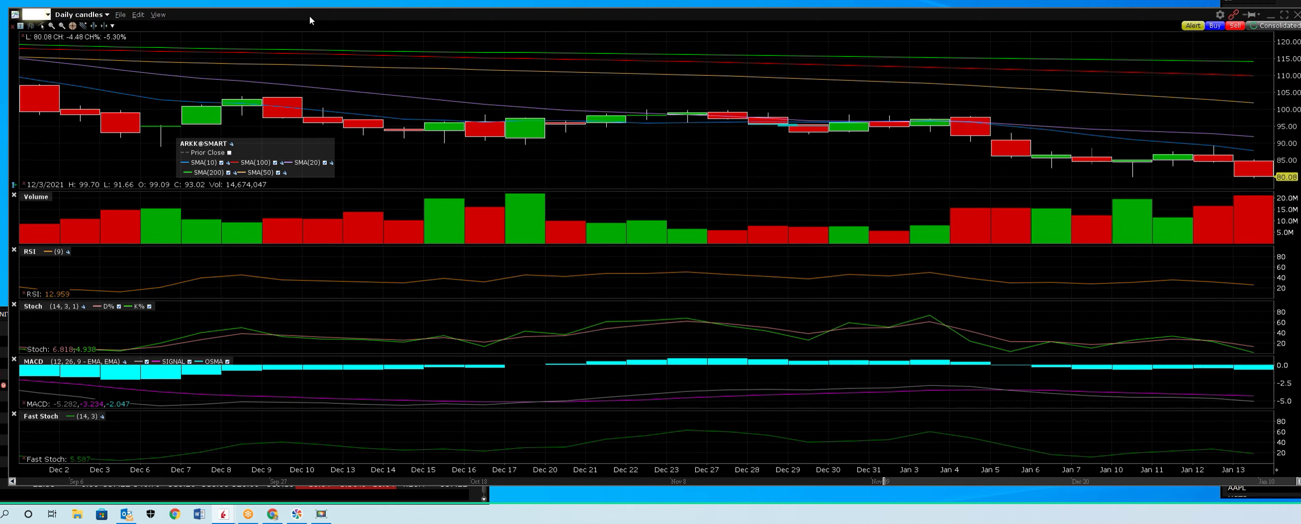
{"action": "scroll", "coordinate": [733, 148], "scroll_direction": "down", "scroll_amount": 2}
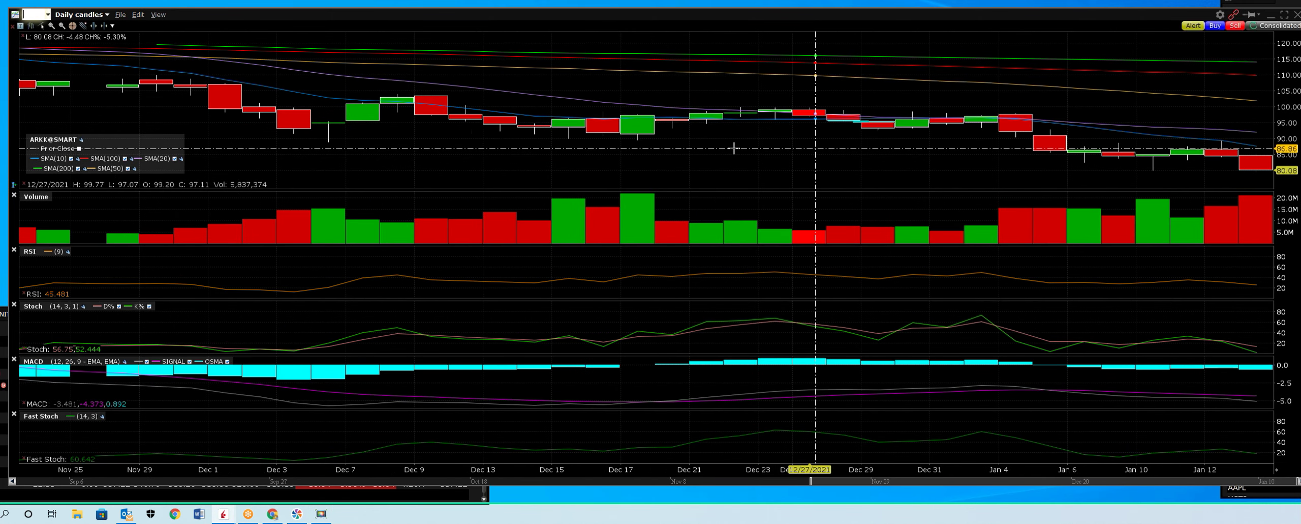
{"action": "scroll", "coordinate": [733, 148], "scroll_direction": "down", "scroll_amount": 1}
{"action": "scroll", "coordinate": [733, 148], "scroll_direction": "down", "scroll_amount": 1}
{"action": "scroll", "coordinate": [733, 148], "scroll_direction": "down", "scroll_amount": 1}
{"action": "scroll", "coordinate": [733, 148], "scroll_direction": "down", "scroll_amount": 1}
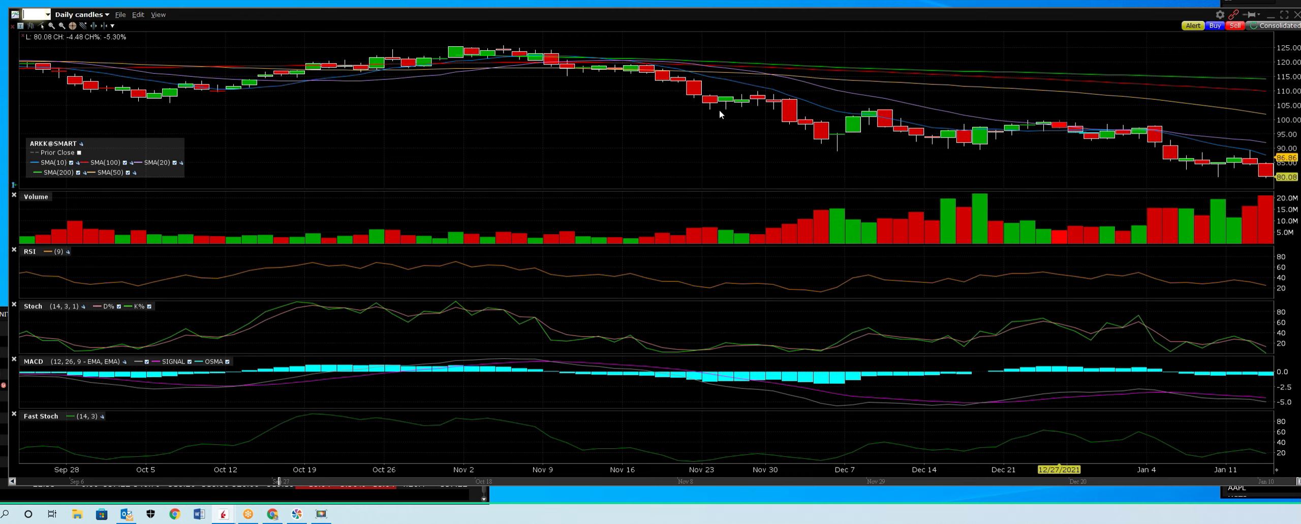
{"action": "scroll", "coordinate": [661, 117], "scroll_direction": "down", "scroll_amount": 1}
{"action": "scroll", "coordinate": [596, 125], "scroll_direction": "down", "scroll_amount": 1}
{"action": "scroll", "coordinate": [549, 61], "scroll_direction": "down", "scroll_amount": 1}
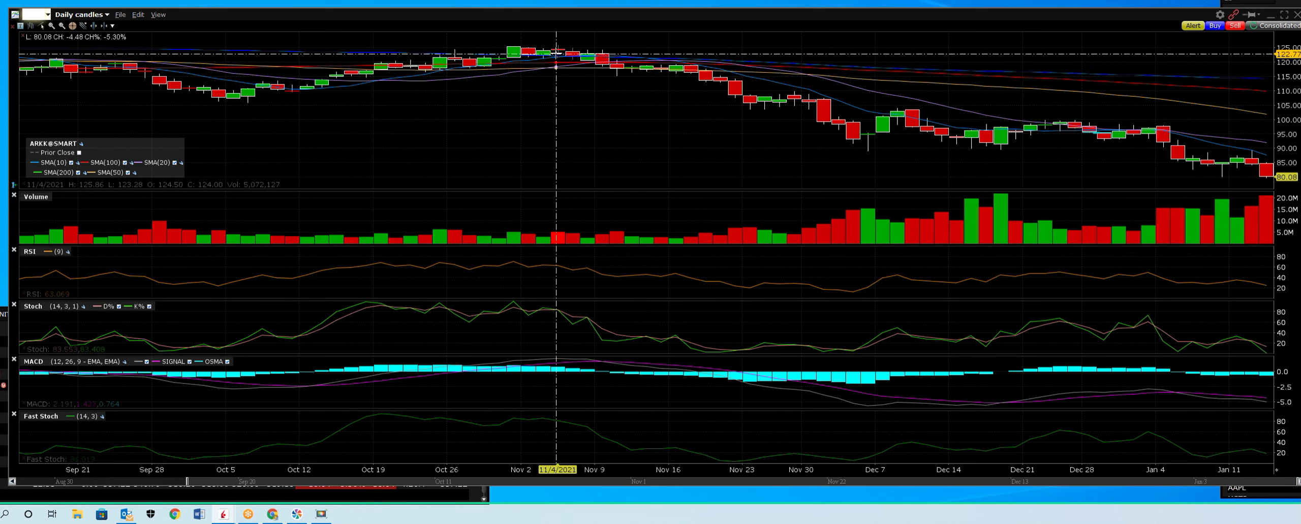
{"action": "left_click_drag", "start_coordinate": [604, 46], "coordinate": [865, 135]}
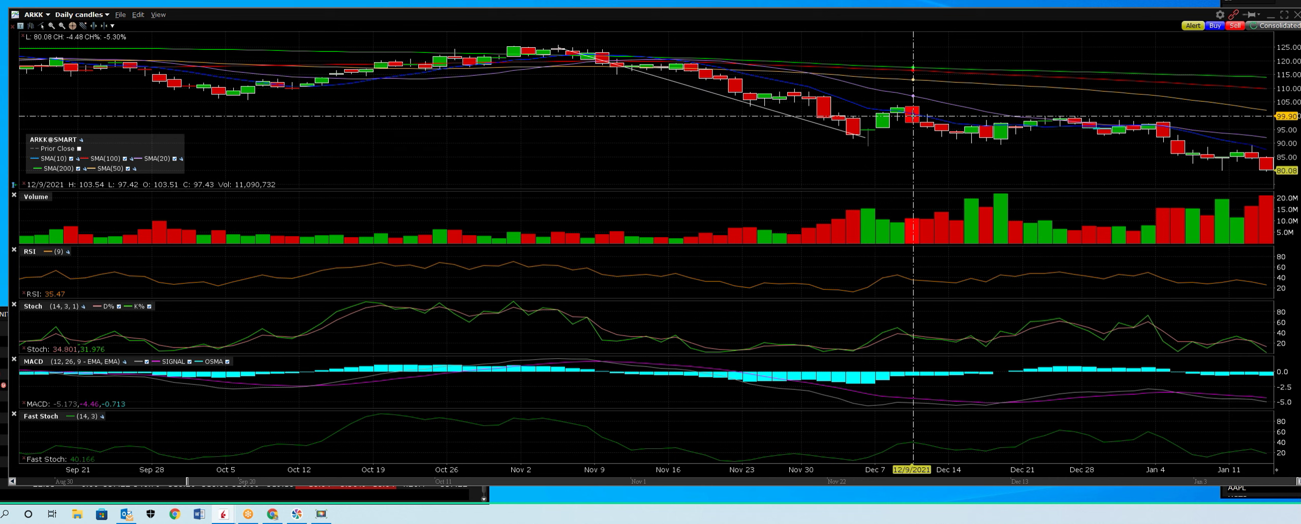
{"action": "scroll", "coordinate": [1088, 136], "scroll_direction": "up", "scroll_amount": 1}
{"action": "scroll", "coordinate": [1084, 136], "scroll_direction": "up", "scroll_amount": 1}
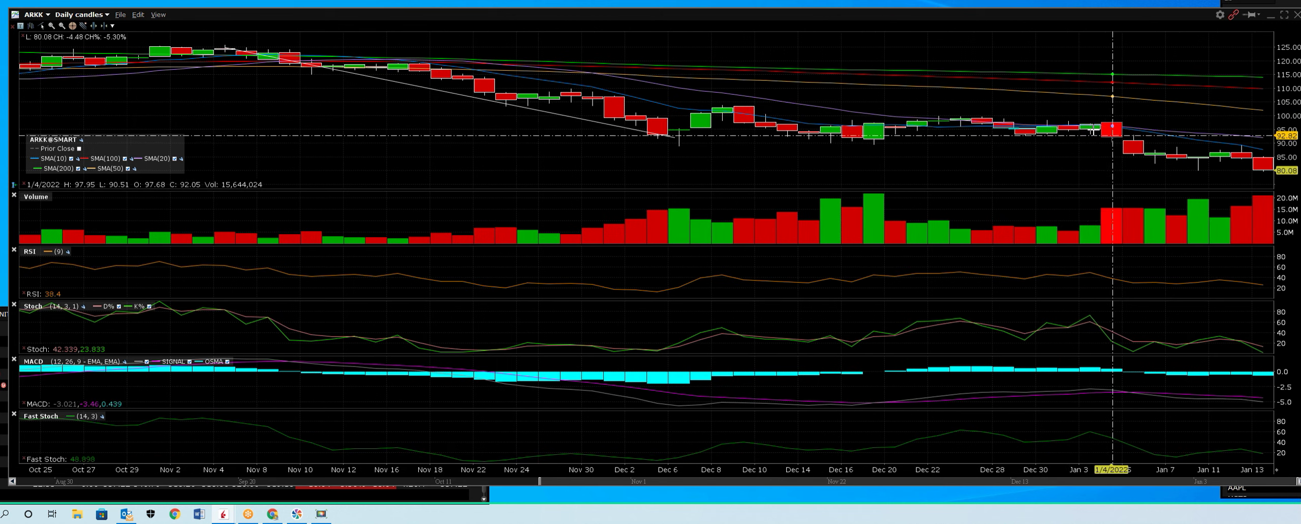
{"action": "scroll", "coordinate": [1077, 140], "scroll_direction": "up", "scroll_amount": 1}
{"action": "scroll", "coordinate": [1073, 144], "scroll_direction": "up", "scroll_amount": 1}
{"action": "scroll", "coordinate": [1059, 148], "scroll_direction": "up", "scroll_amount": 1}
{"action": "scroll", "coordinate": [1059, 148], "scroll_direction": "up", "scroll_amount": 1}
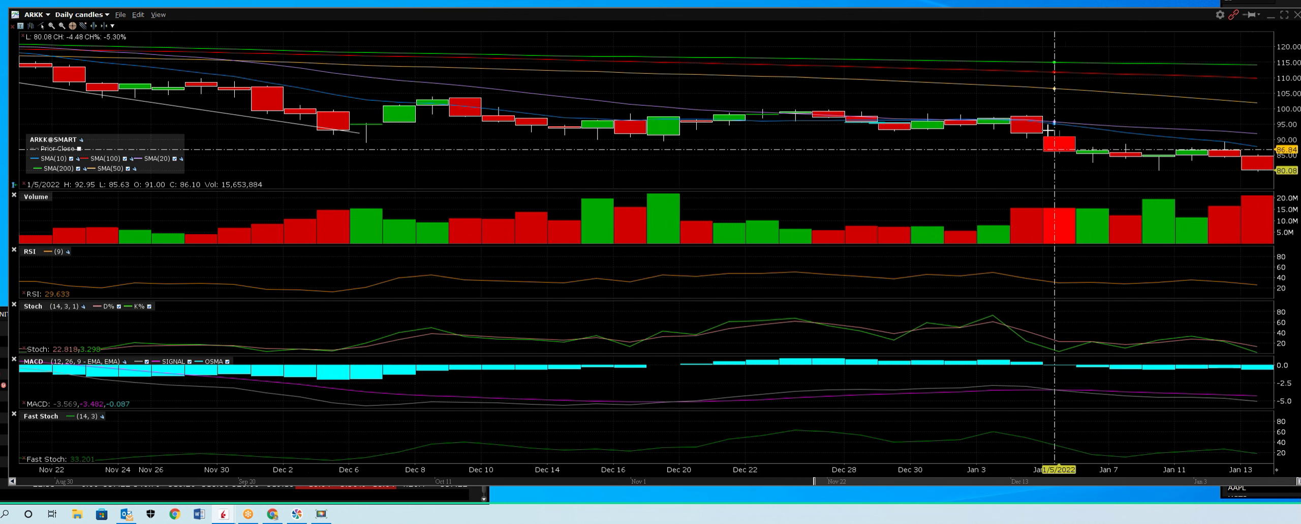
{"action": "scroll", "coordinate": [1046, 147], "scroll_direction": "up", "scroll_amount": 1}
{"action": "scroll", "coordinate": [1022, 147], "scroll_direction": "up", "scroll_amount": 1}
{"action": "scroll", "coordinate": [1005, 146], "scroll_direction": "up", "scroll_amount": 1}
{"action": "scroll", "coordinate": [956, 146], "scroll_direction": "up", "scroll_amount": 1}
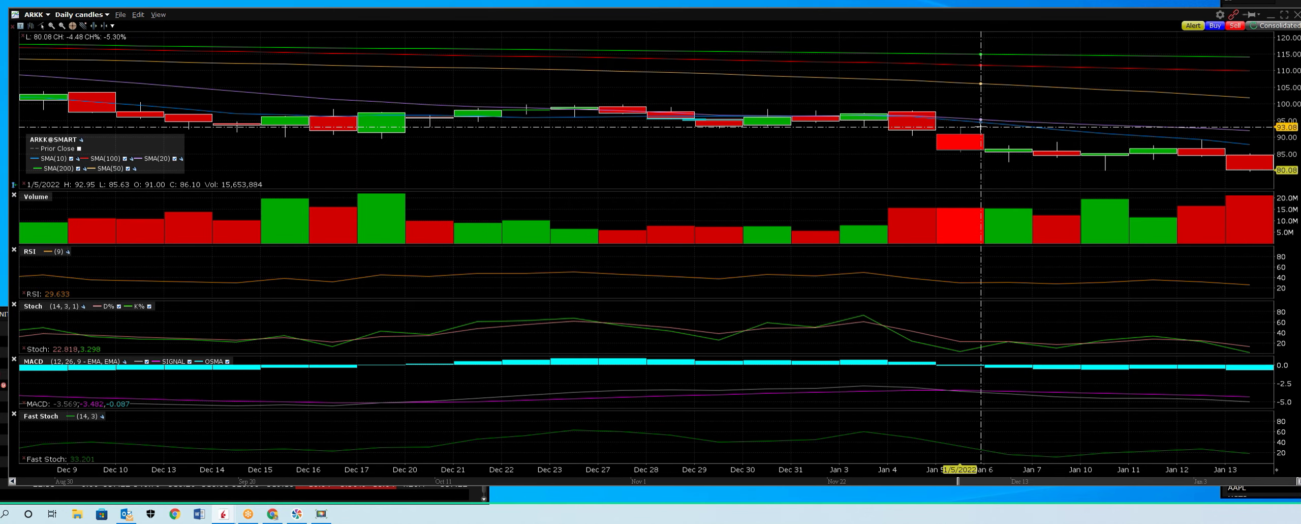
{"action": "scroll", "coordinate": [917, 147], "scroll_direction": "up", "scroll_amount": 1}
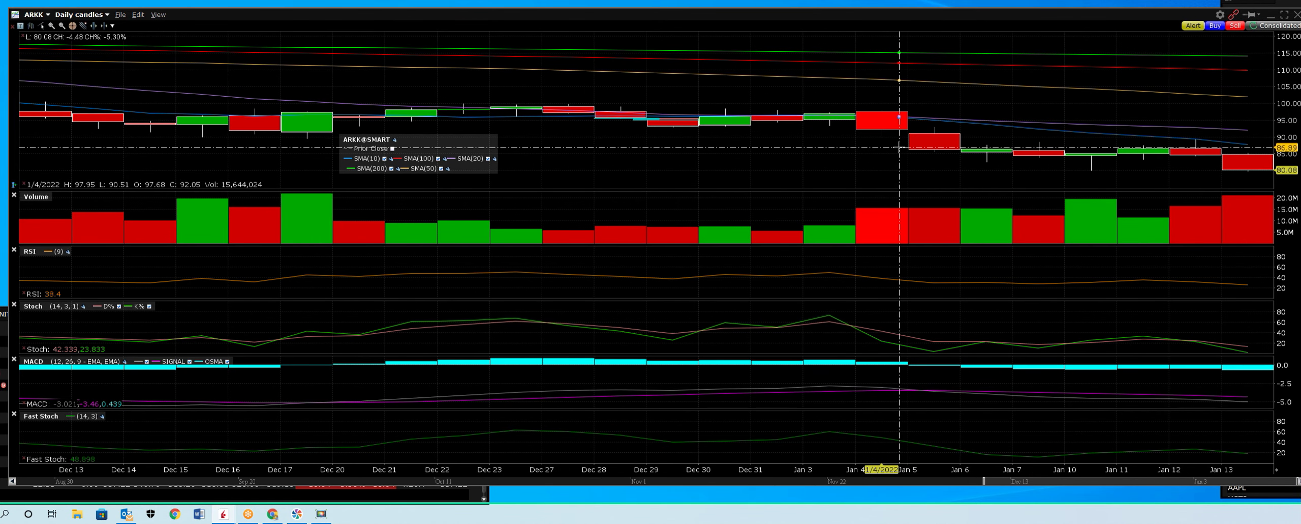